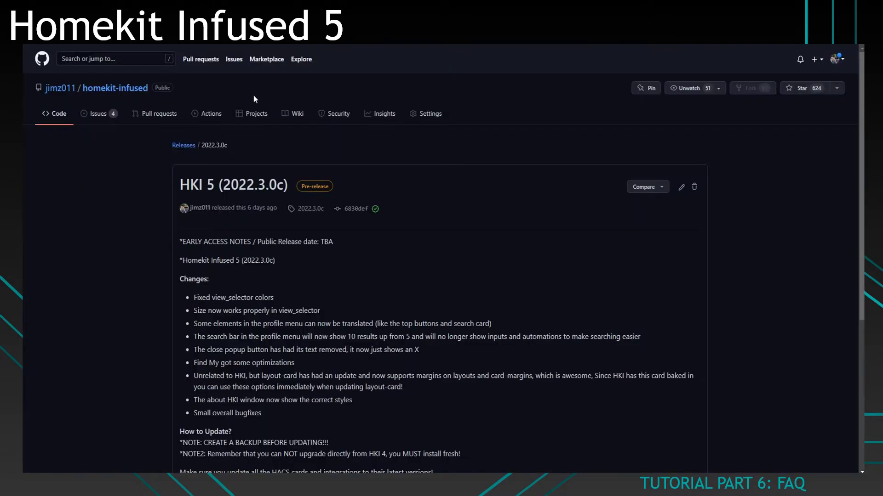
- Download the HKI 5 (2022.3.0c) Source code zip and open its top folder in WinRAR
scroll(166, 183, down, 5)
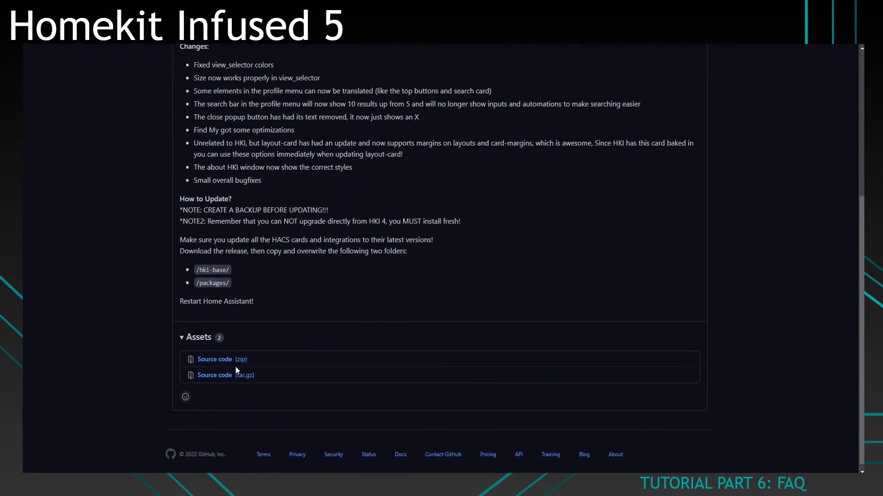
click(229, 363)
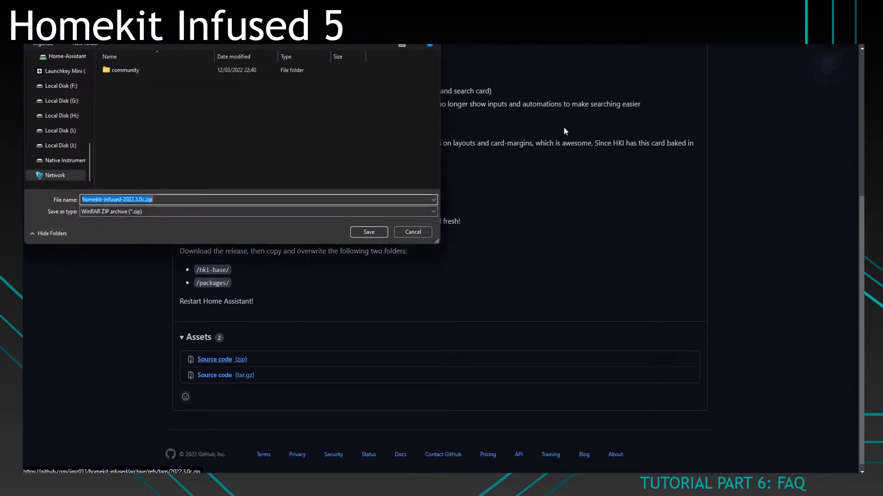
scroll(59, 110, up, 10)
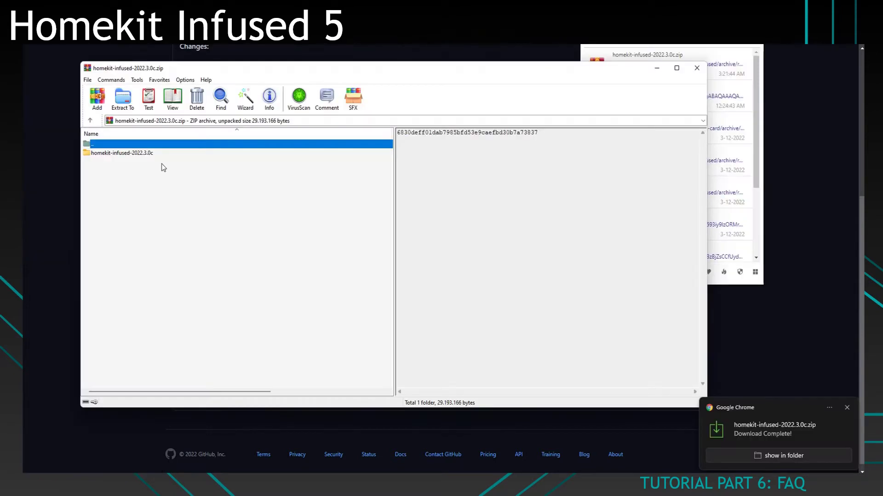
double_click(159, 153)
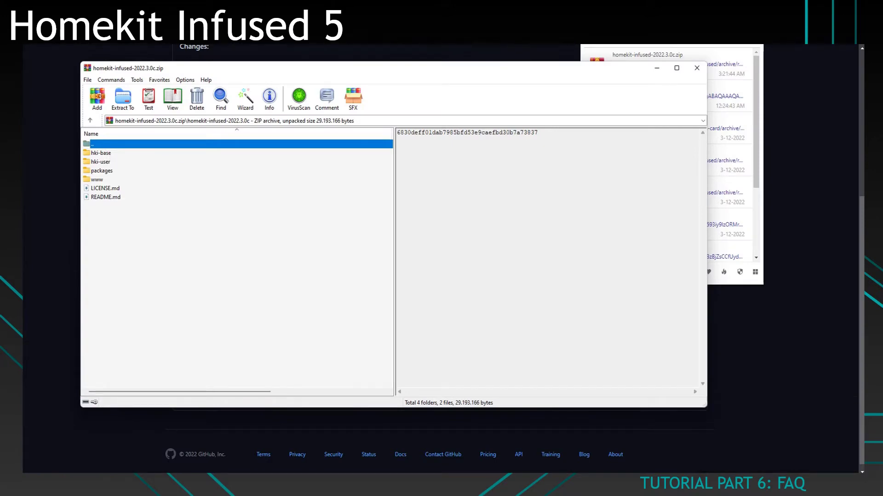
- Copy hki-base and packages into the Home-Assistant folder, replacing the existing files
key(alt+Tab)
drag(389, 95, 587, 58)
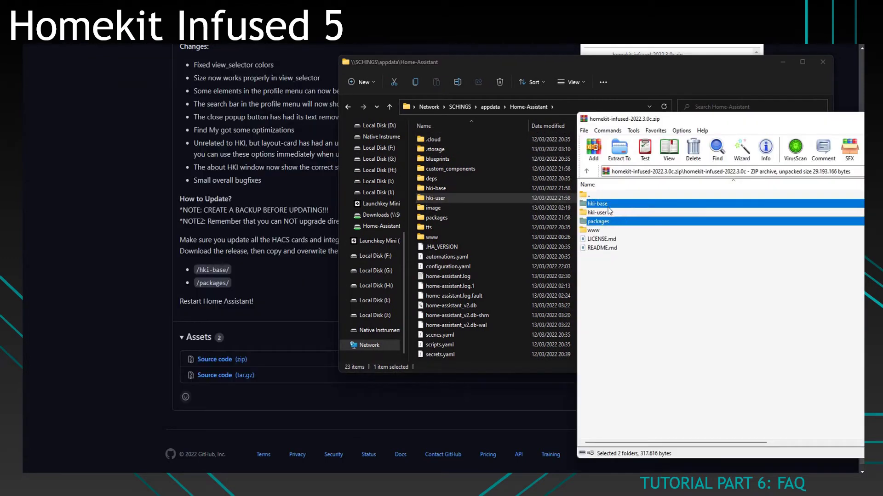
drag(611, 208, 487, 347)
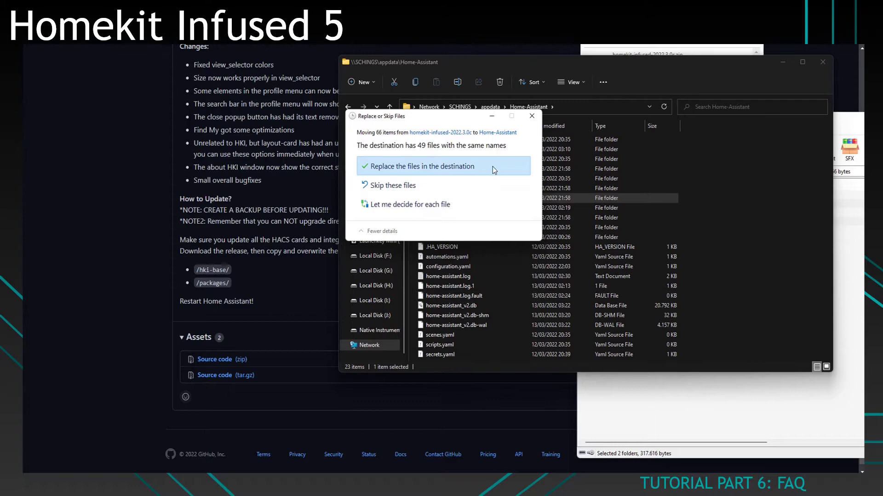
click(492, 168)
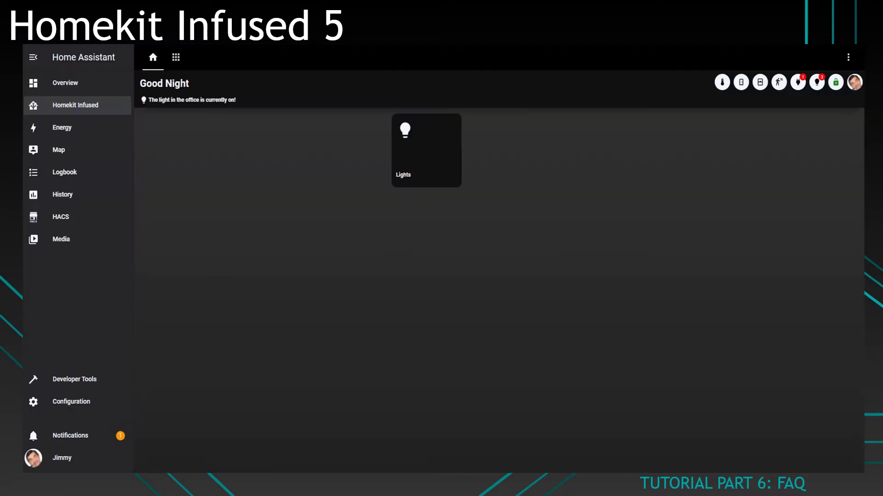
- Redownload Swipe Card v4.0.0 from HACS Frontend and reload the browser
click(85, 220)
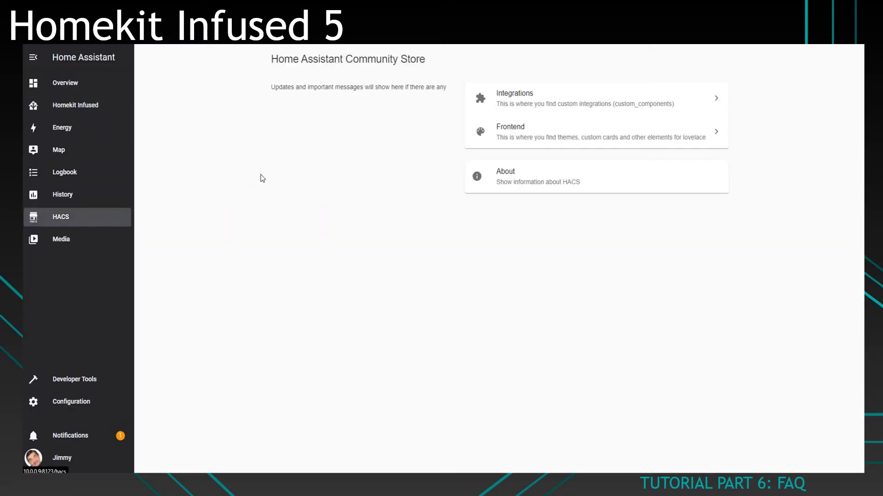
click(524, 137)
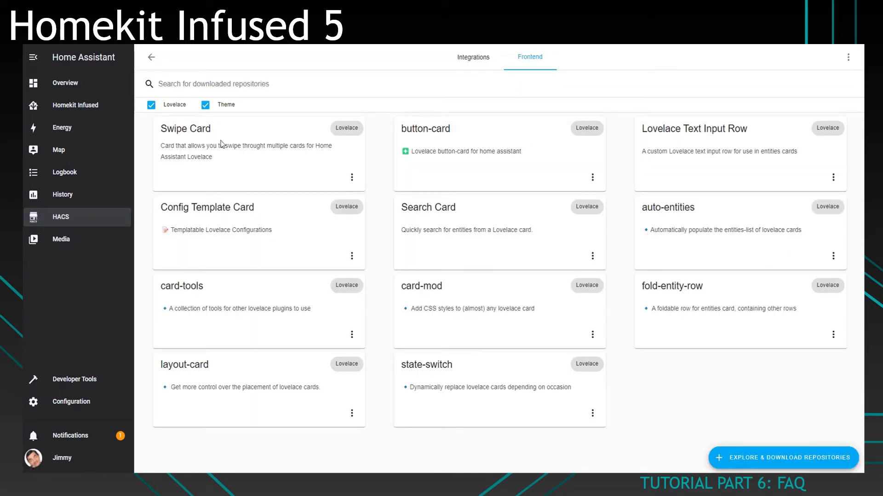
click(351, 177)
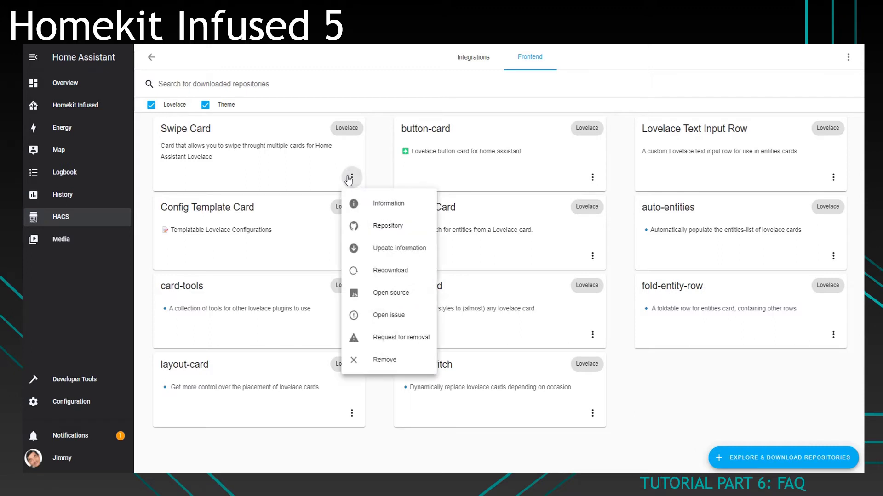
click(377, 269)
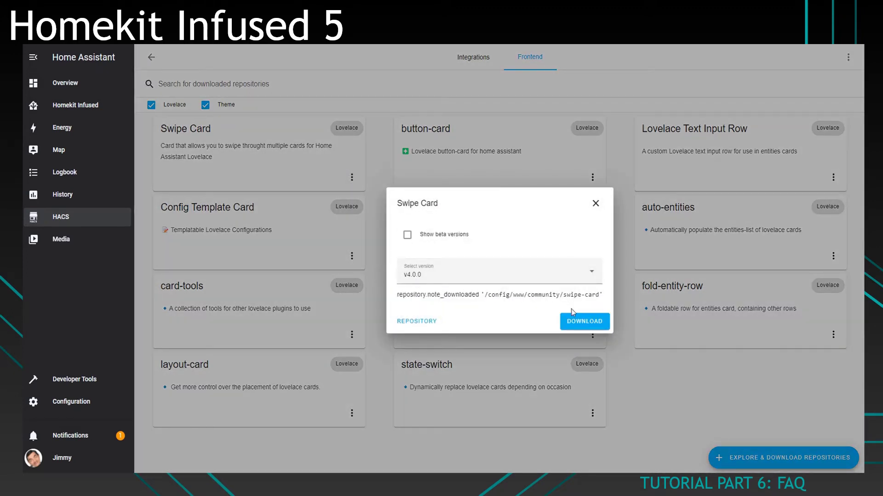
click(578, 325)
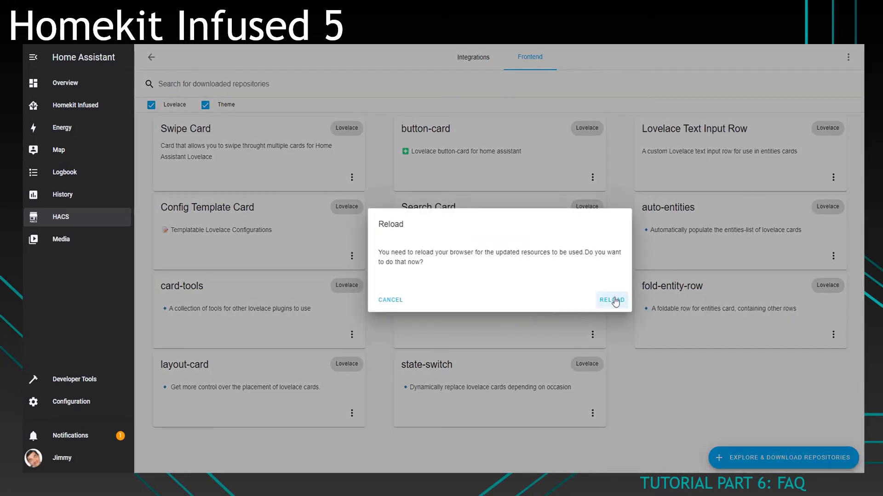
click(609, 298)
- Log in with username and password, keeping the session, then open the Homekit Infused dashboard
click(408, 205)
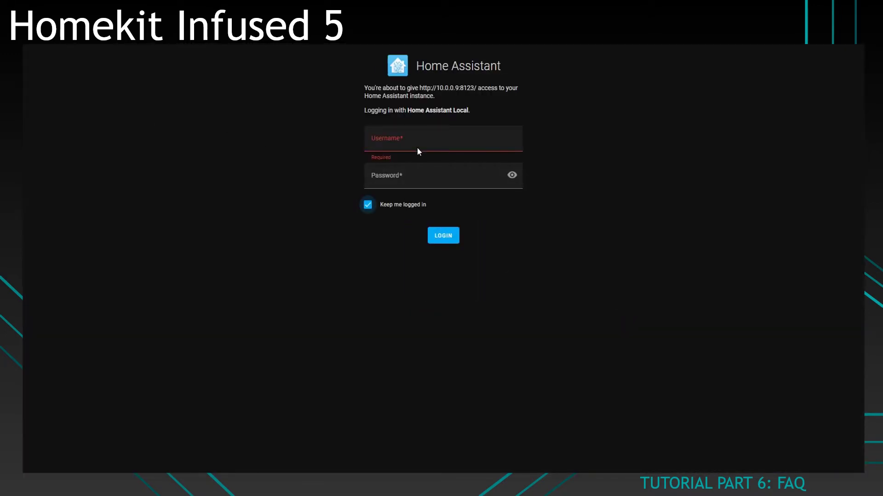
click(418, 145)
text(jimmy)
key(Tab)
text(*)
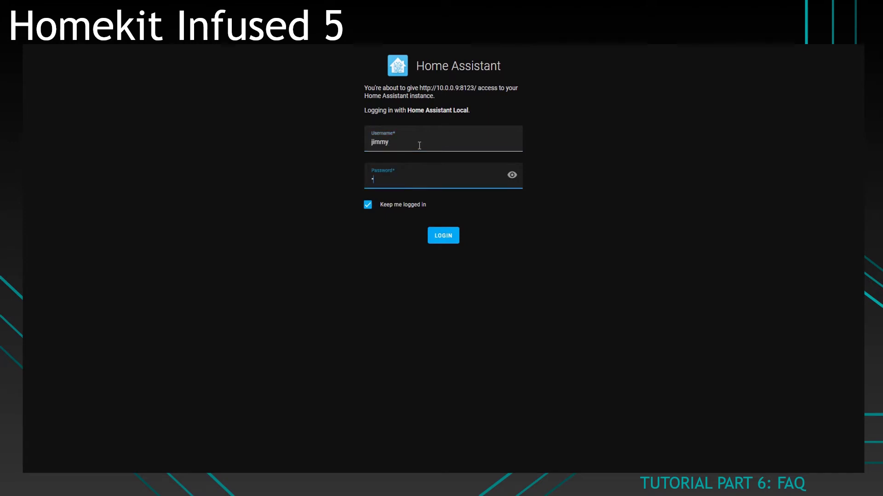
text(****)
key(Return)
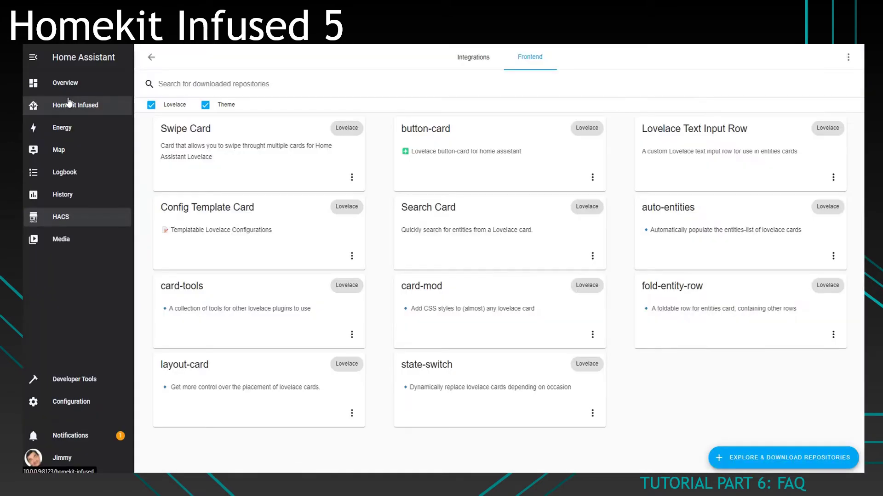
click(73, 104)
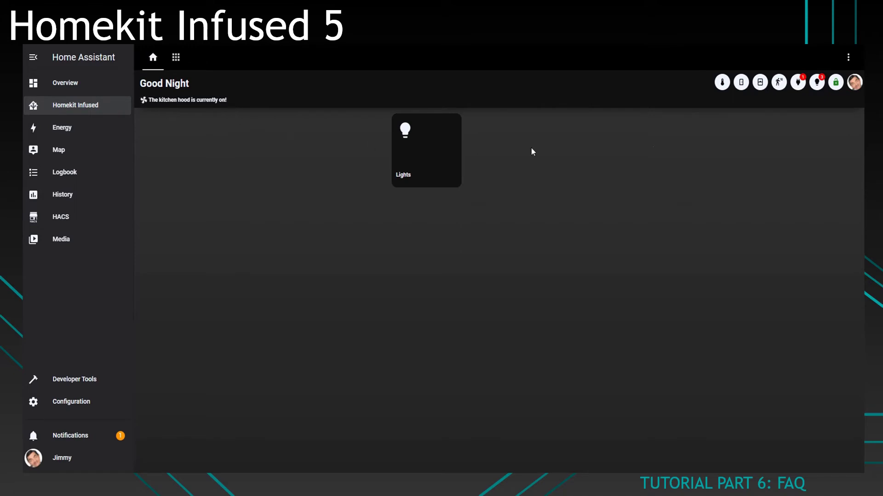
- Open HKI Settings from the avatar menu and expand the Header Greeting section
click(855, 83)
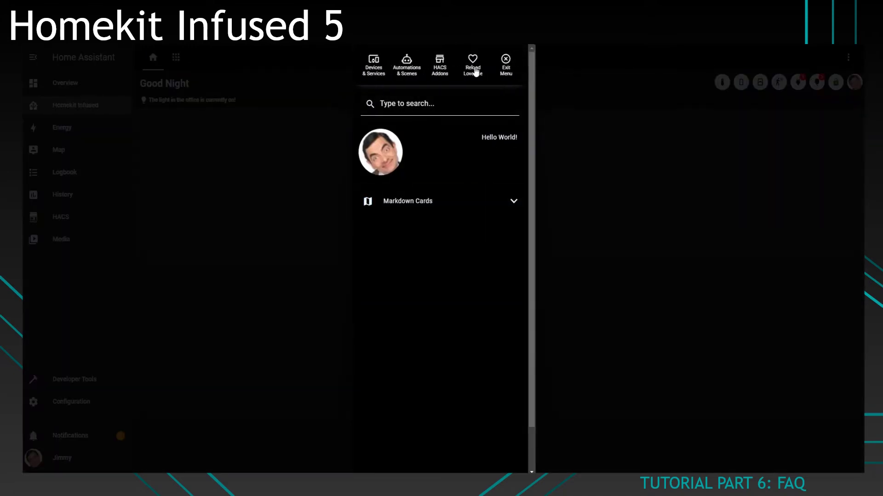
drag(476, 72, 373, 69)
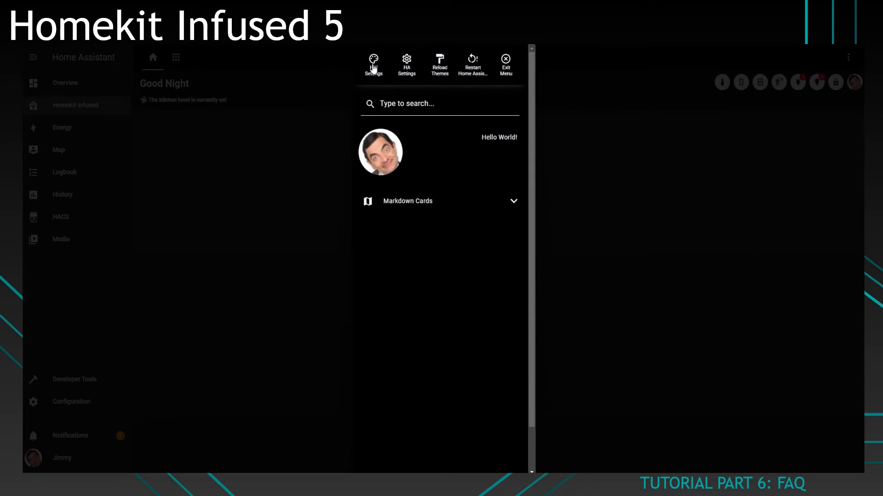
click(374, 66)
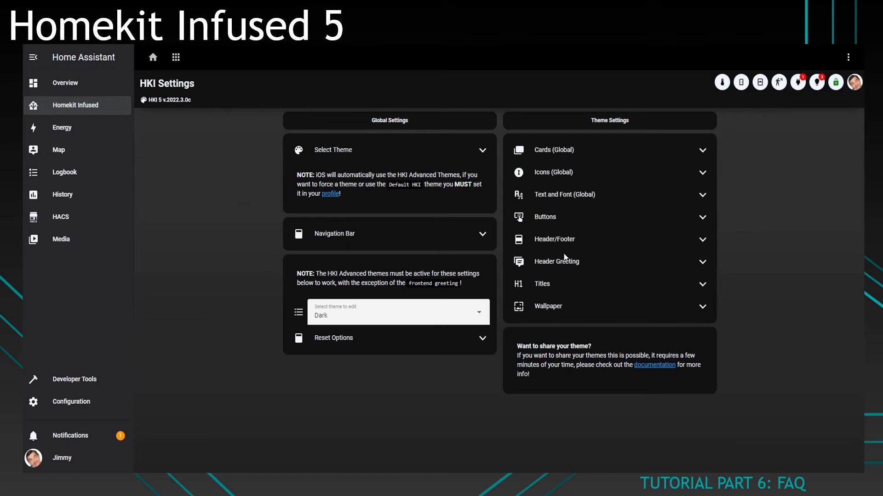
click(586, 264)
scroll(579, 276, down, 1)
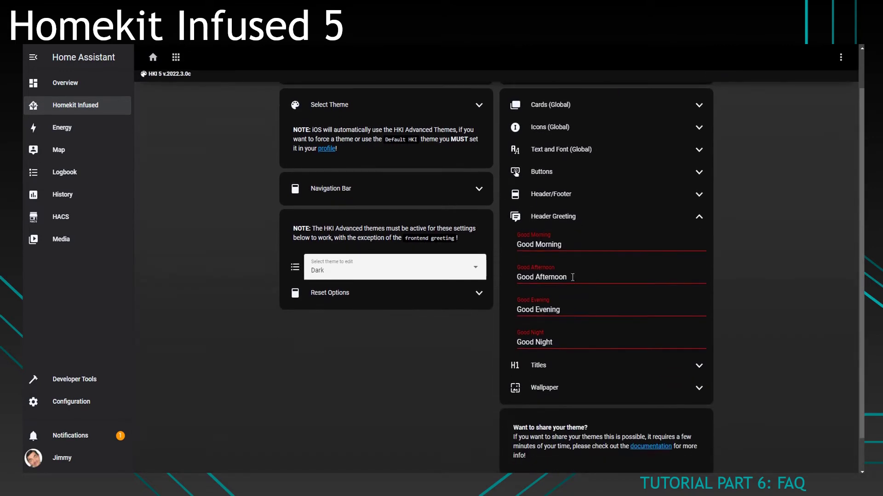
- Replace the Good Night greeting with Goedenacht and return to the Home dashboard
click(577, 246)
triple_click(577, 246)
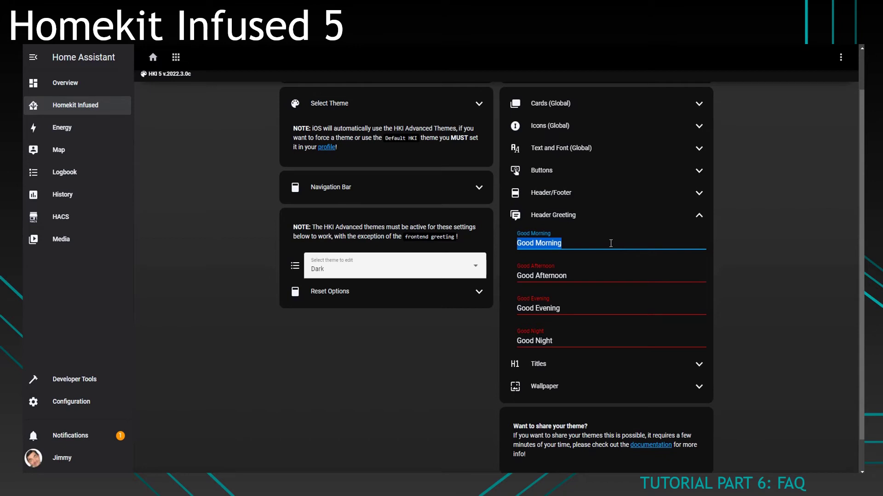
scroll(475, 200, up, 1)
scroll(548, 323, down, 2)
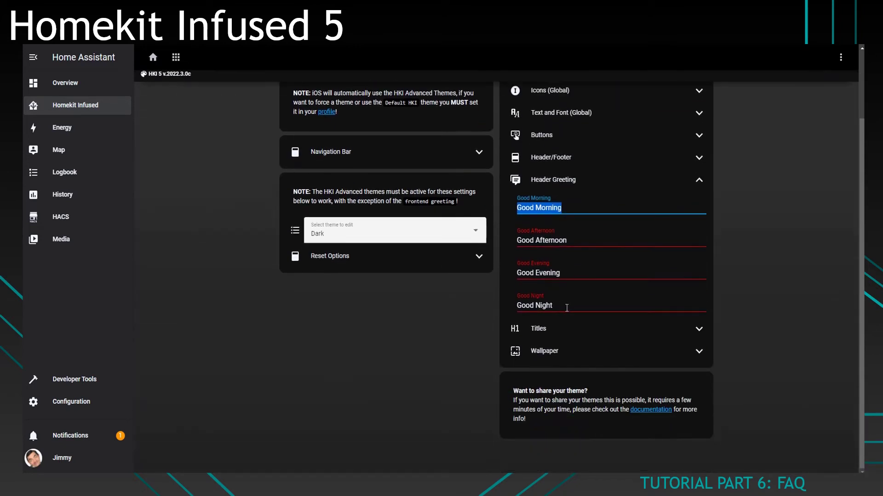
triple_click(644, 301)
text(Go)
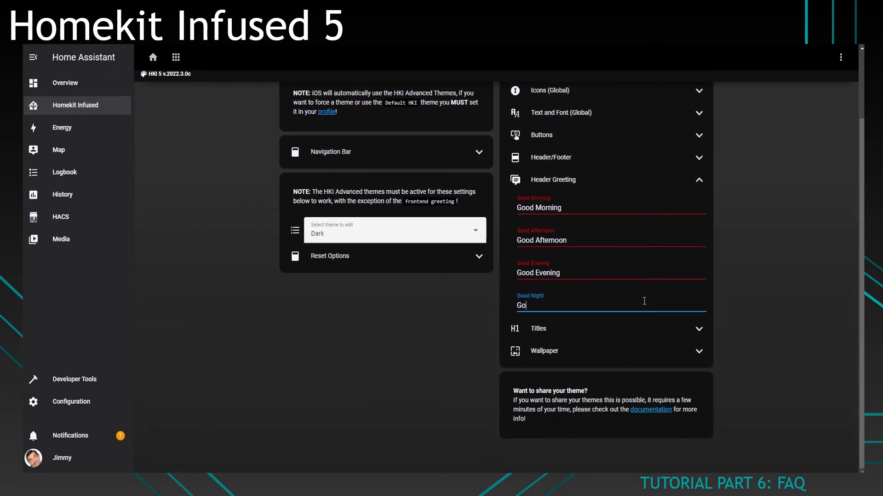
text(edenacht)
click(153, 58)
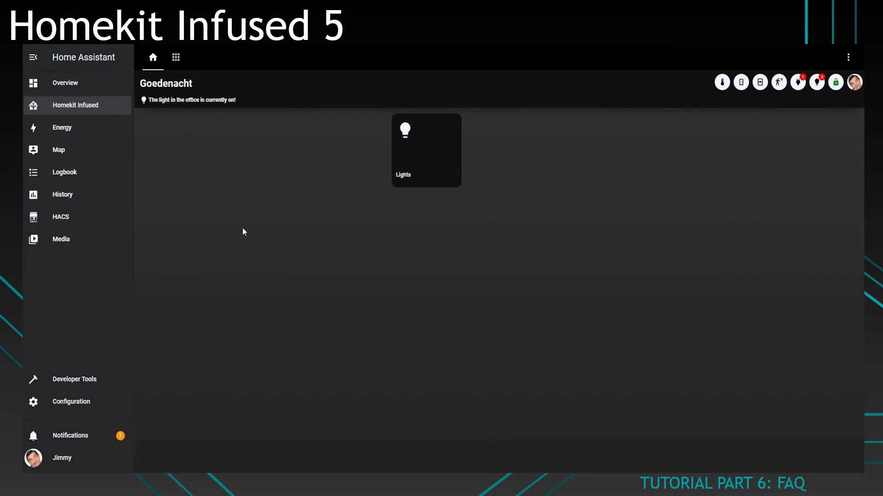
click(722, 82)
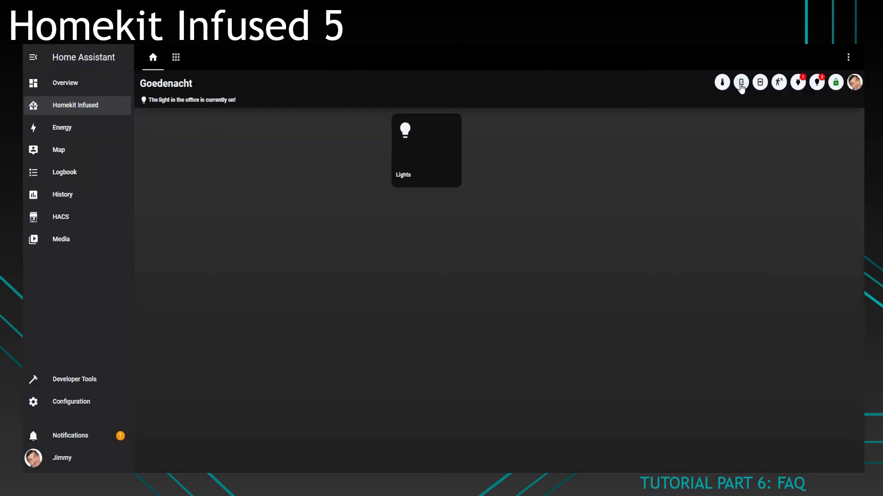
click(741, 83)
- View button-card 3.4.1's Information and README in HACS Frontend, then close it
click(61, 216)
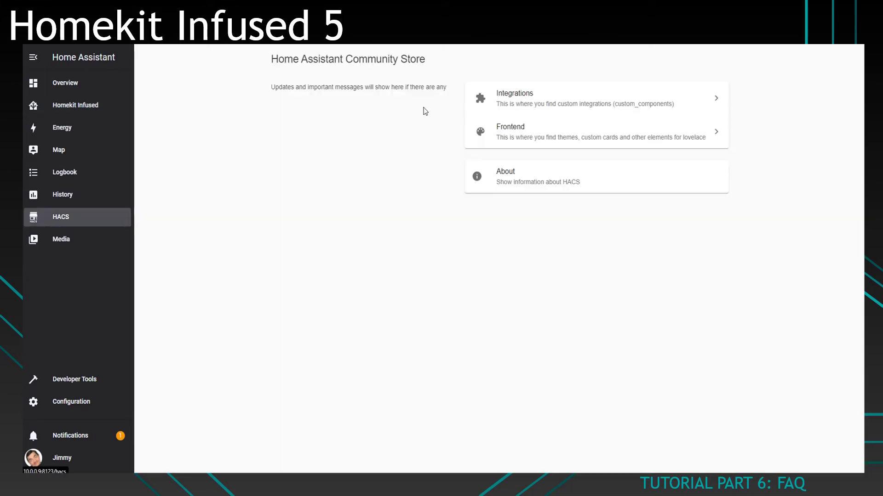
click(516, 131)
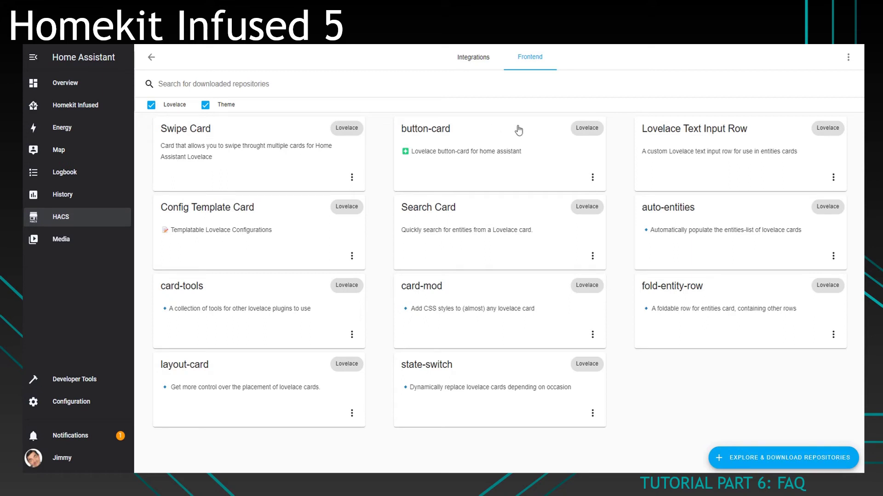
click(592, 177)
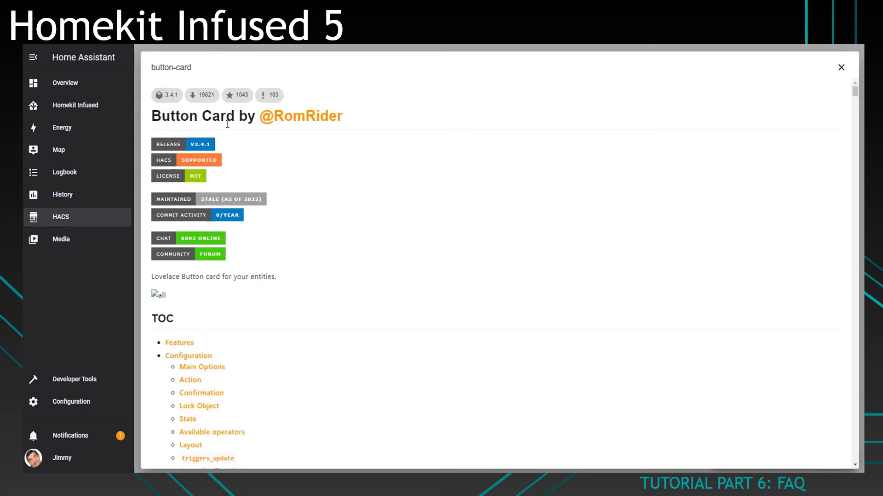
scroll(331, 236, down, 20)
click(842, 68)
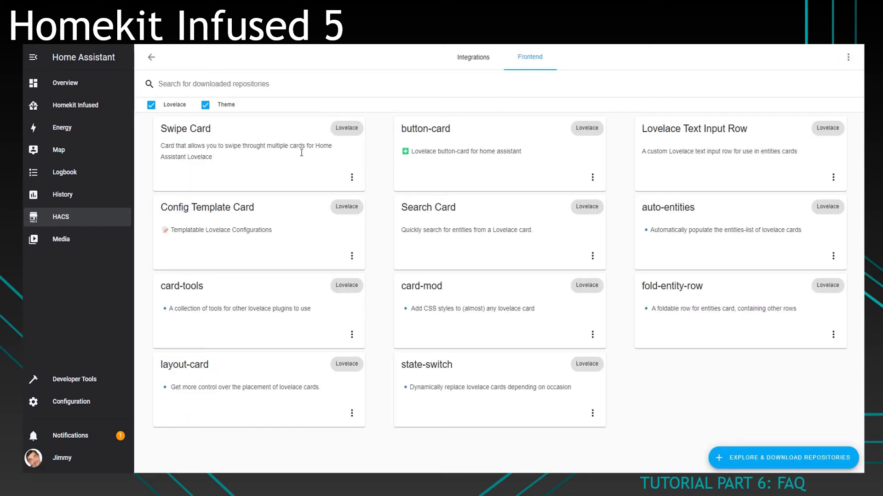
click(592, 177)
click(610, 197)
click(841, 67)
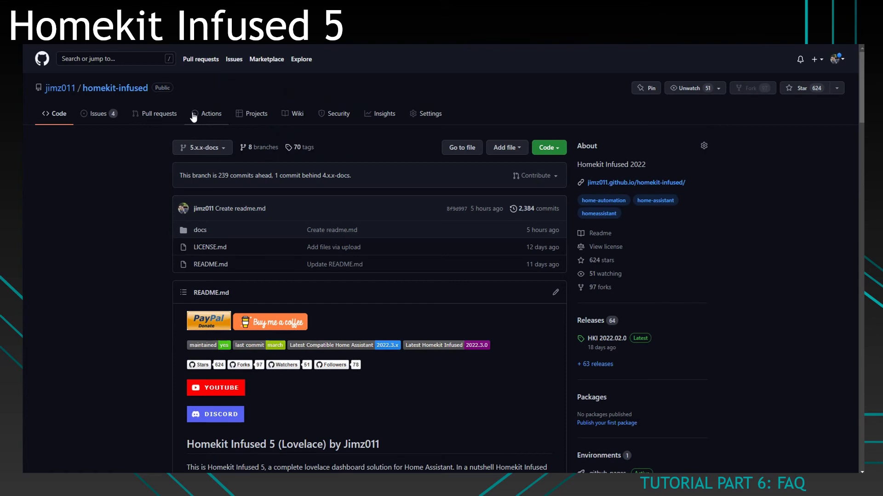
- Open docs/fixes in the homekit-infused repo, read its readme, then bring the Home-Assistant folder forward
scroll(349, 222, down, 3)
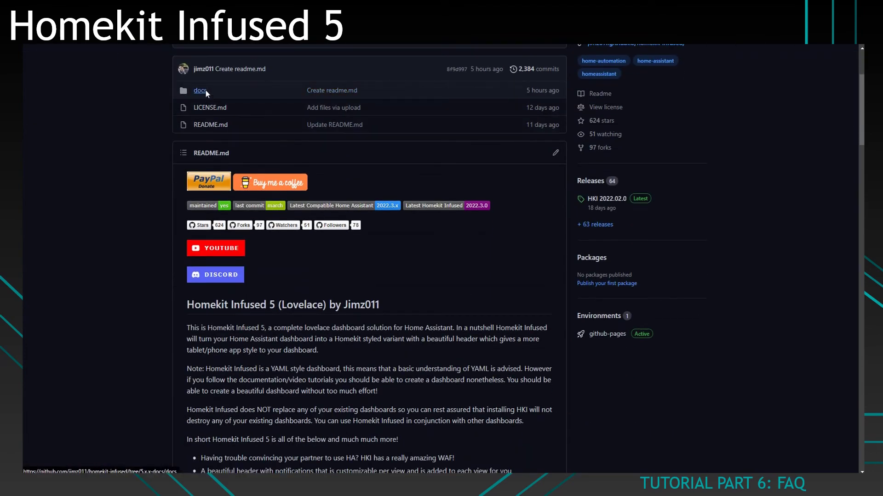
click(203, 90)
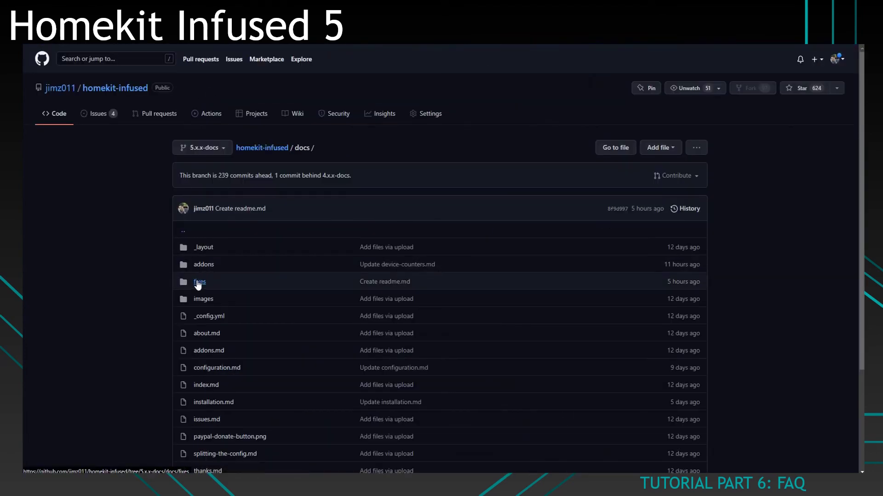
click(199, 282)
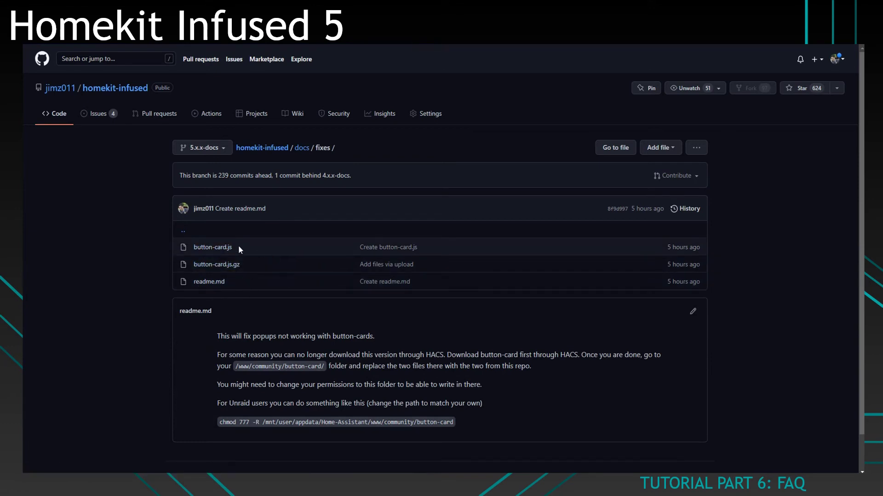
drag(211, 332, 231, 336)
click(174, 438)
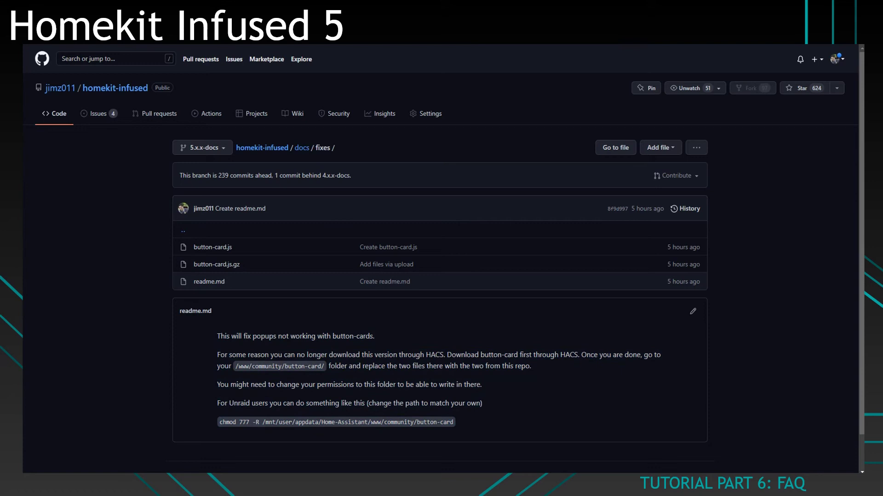
click(113, 435)
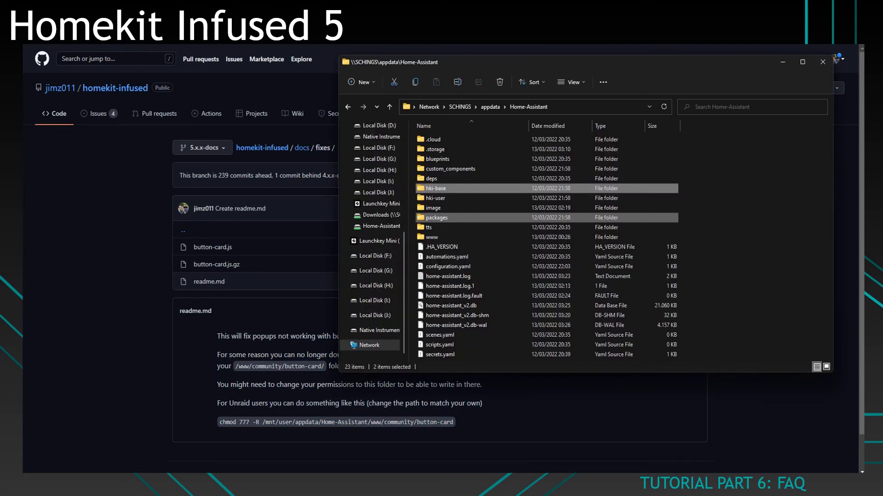
- Navigate into www\community\button-card in the Home-Assistant share, showing button-card.js and button-card.js.gz
click(464, 221)
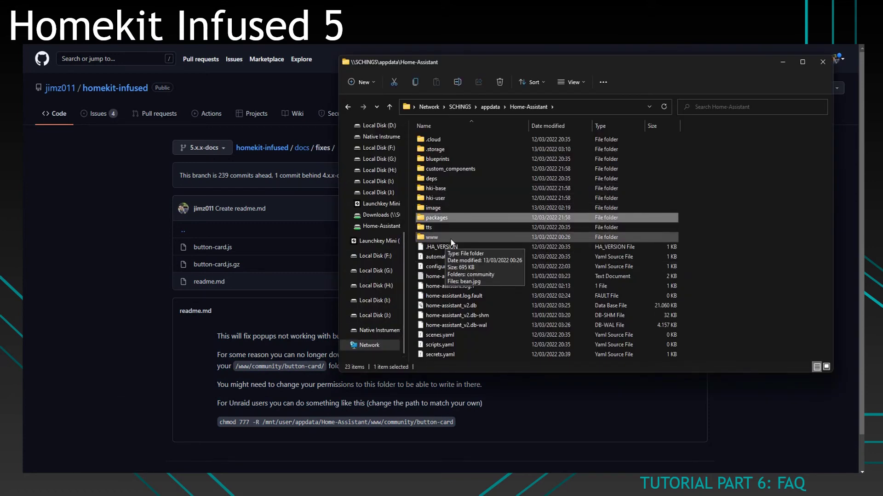
double_click(450, 239)
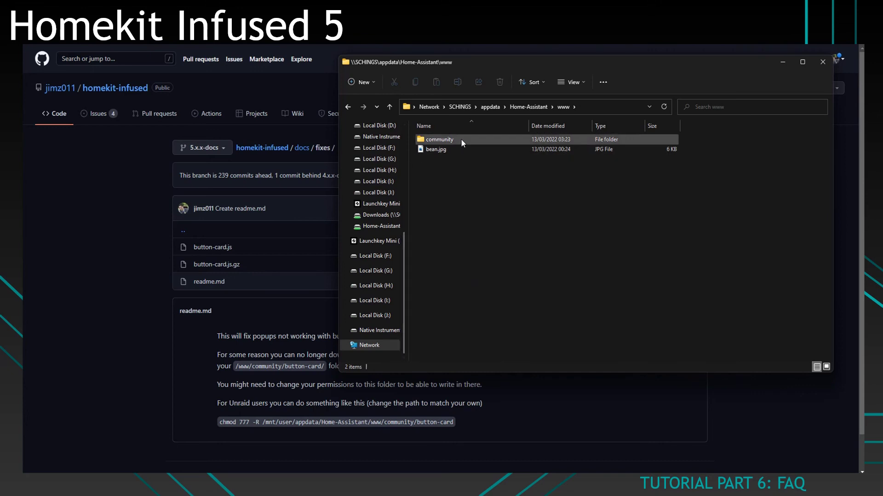
double_click(460, 139)
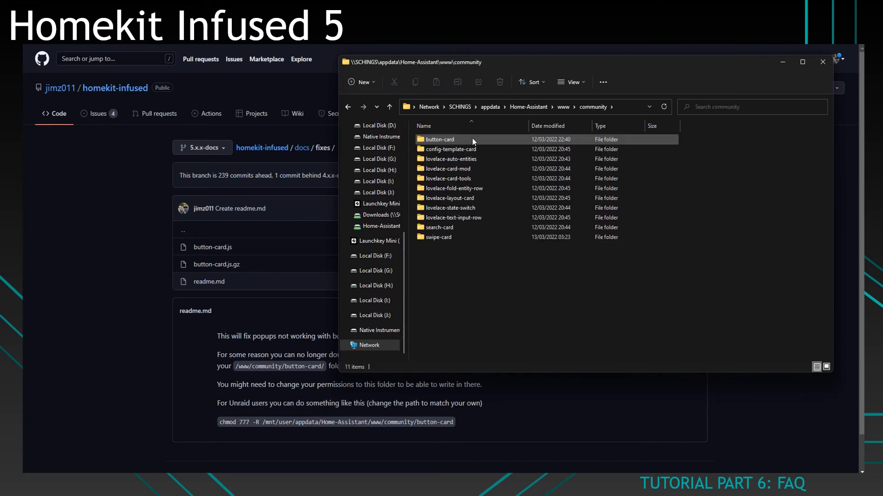
double_click(500, 138)
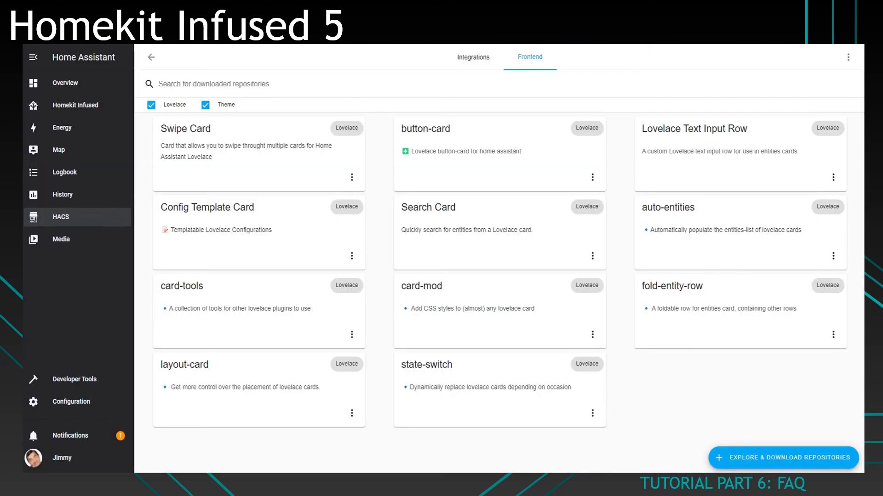
- Reopen button-card's Information in HACS Frontend and close it
click(593, 177)
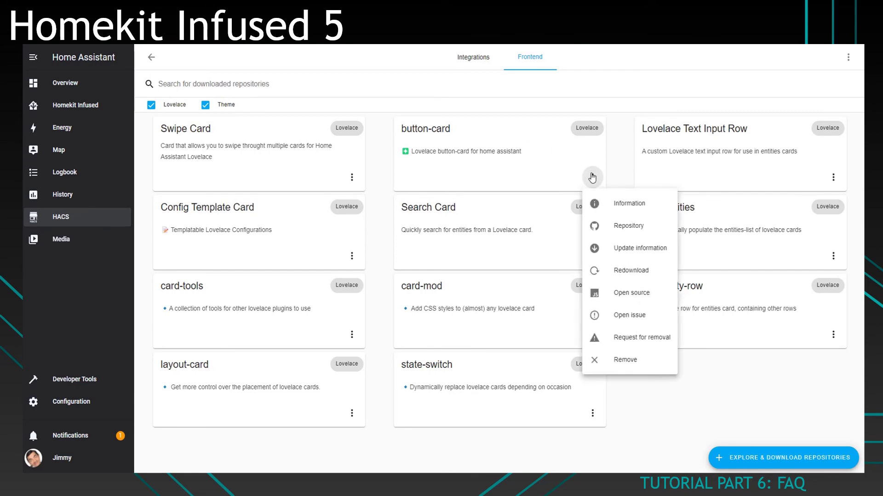
click(621, 202)
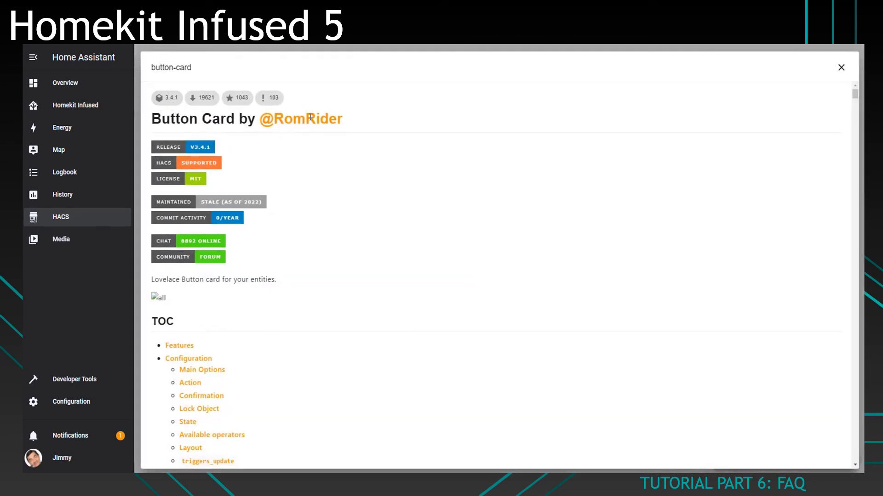
click(841, 67)
- On the Homekit Infused dashboard, open and close the Afzuigkap header popup to confirm it works
click(53, 107)
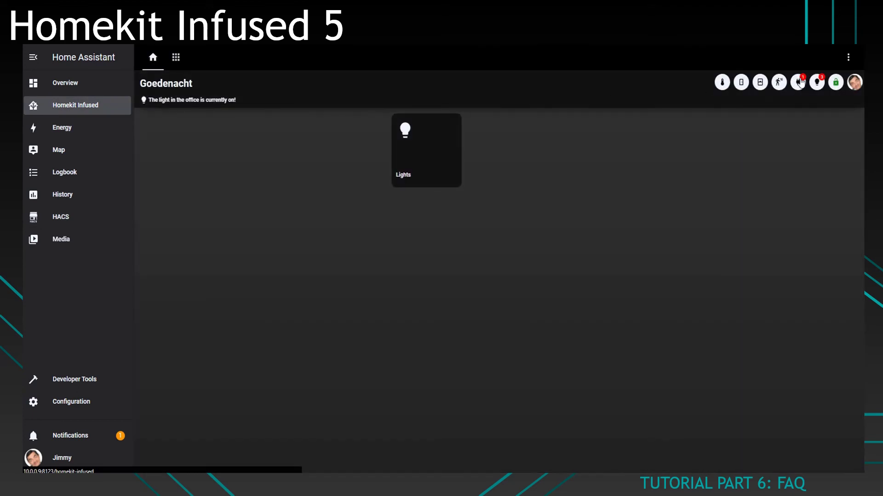
click(800, 82)
click(508, 58)
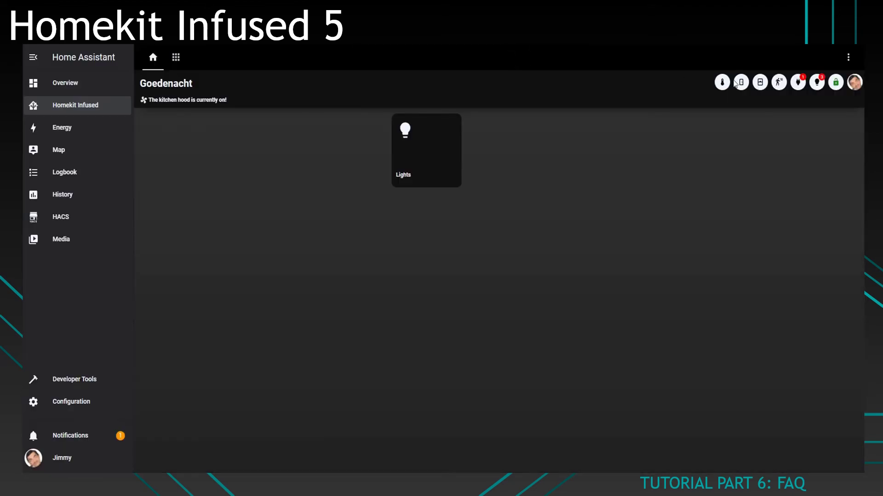
click(740, 82)
click(508, 59)
key(F12)
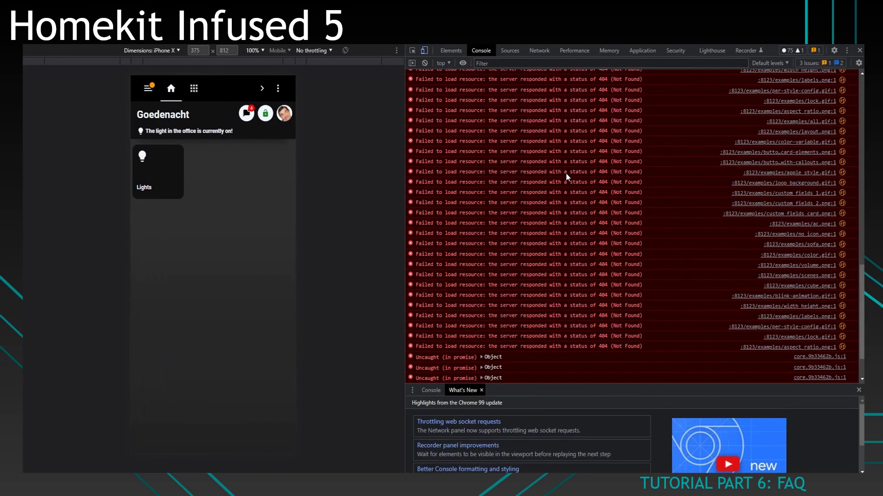
scroll(492, 136, up, 15)
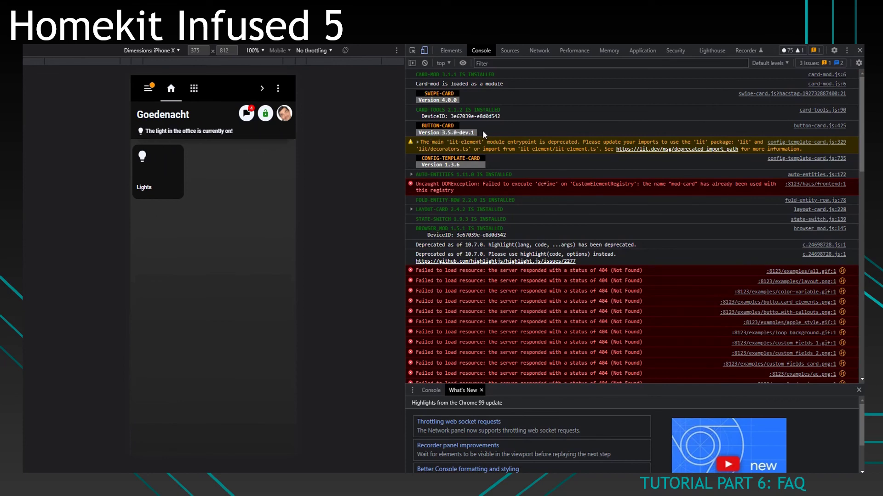
key(F12)
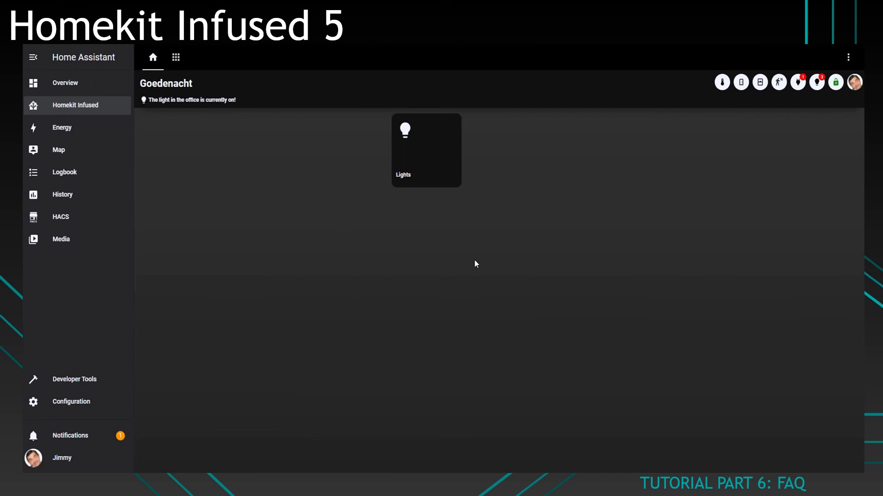